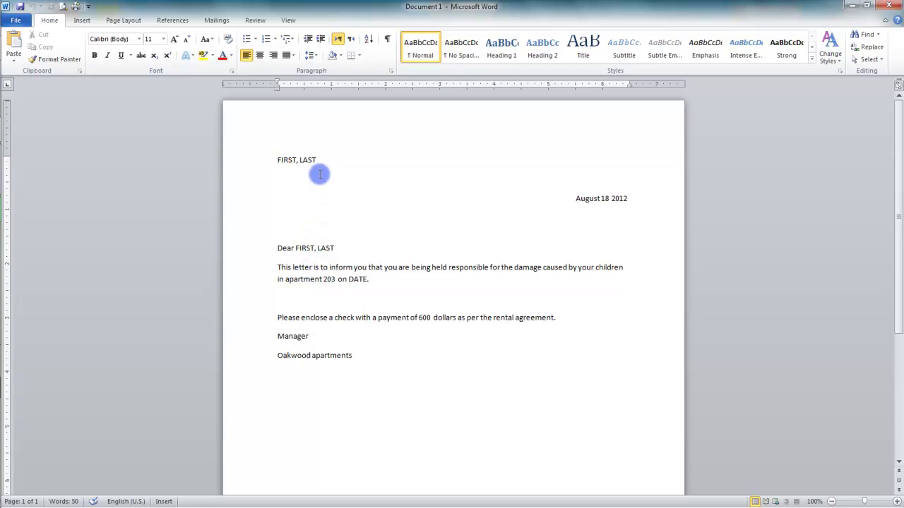
Select the top FIRST, LAST line, the greeting's FIRST, LAST and the DATE placeholder together.
left_click_drag(318, 162, 273, 160)
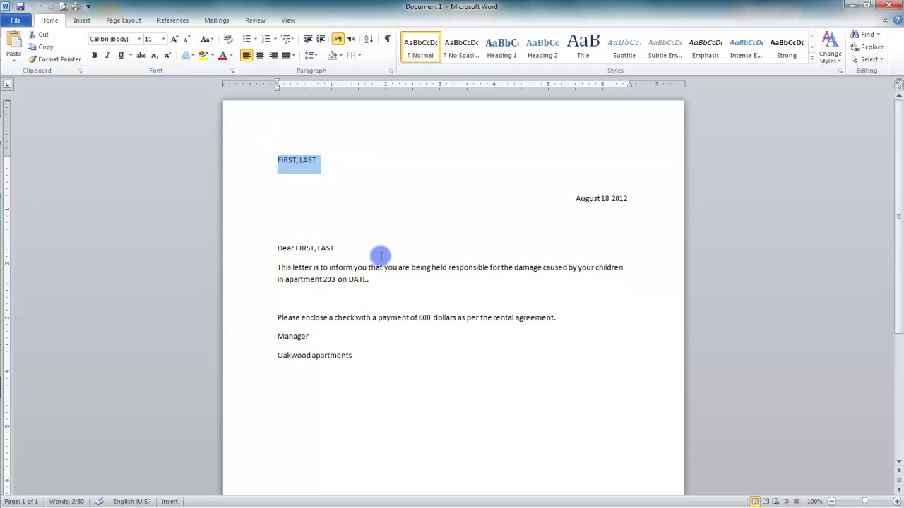
left_click_drag(335, 249, 304, 252)
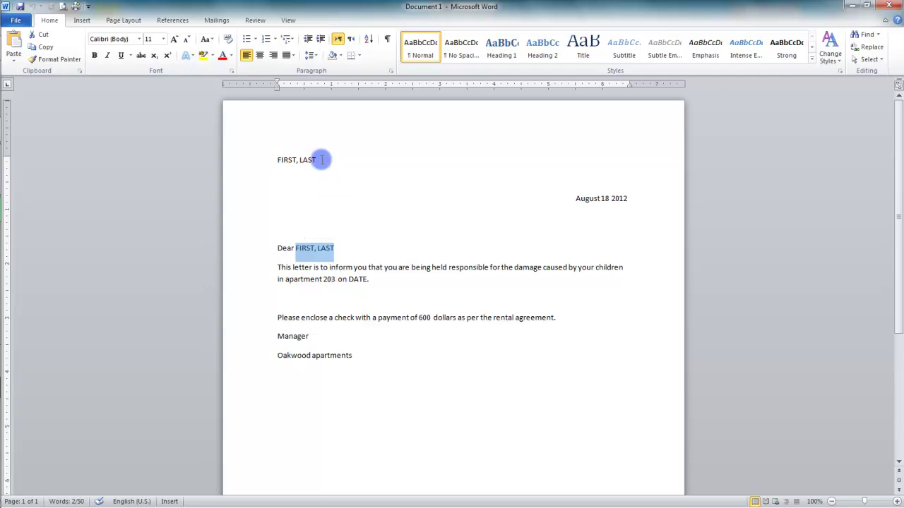
triple_click(325, 158)
double_click(358, 279, "ctrl")
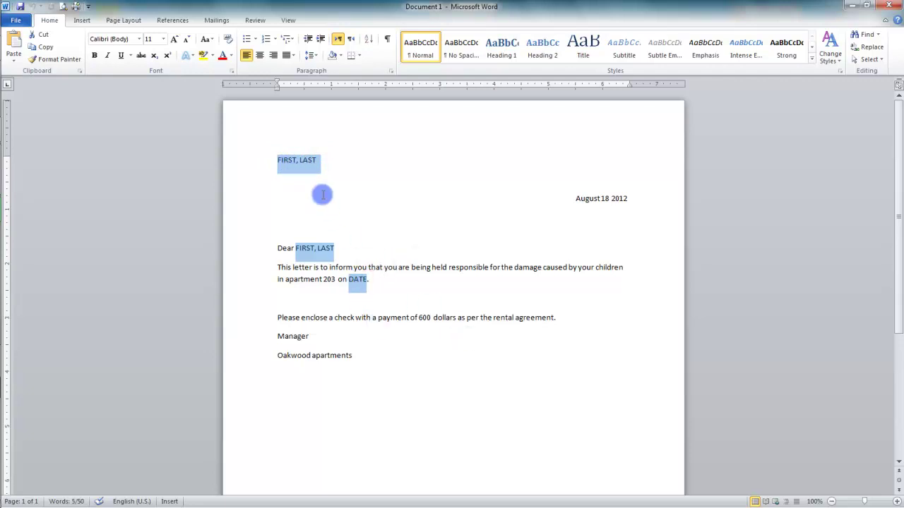
On the Mailings ribbon, open the Select Recipients dropdown.
left_click(221, 22)
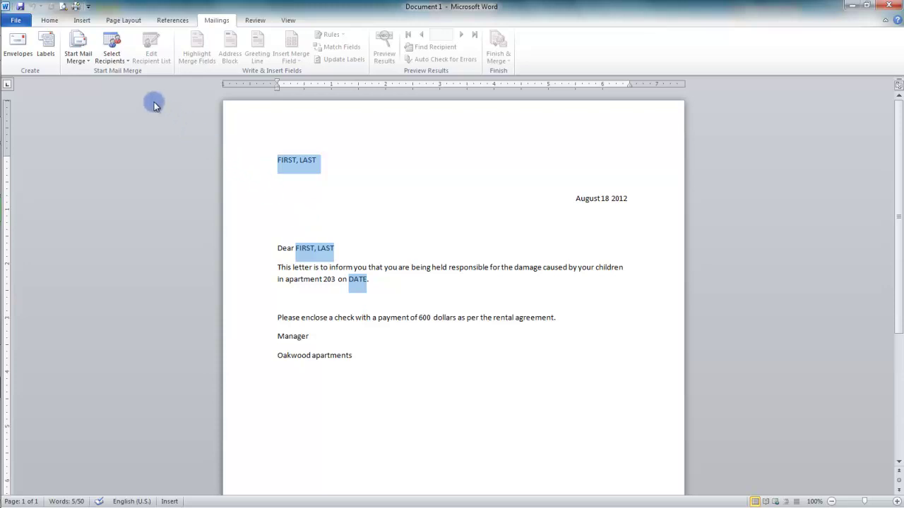
left_click(129, 62)
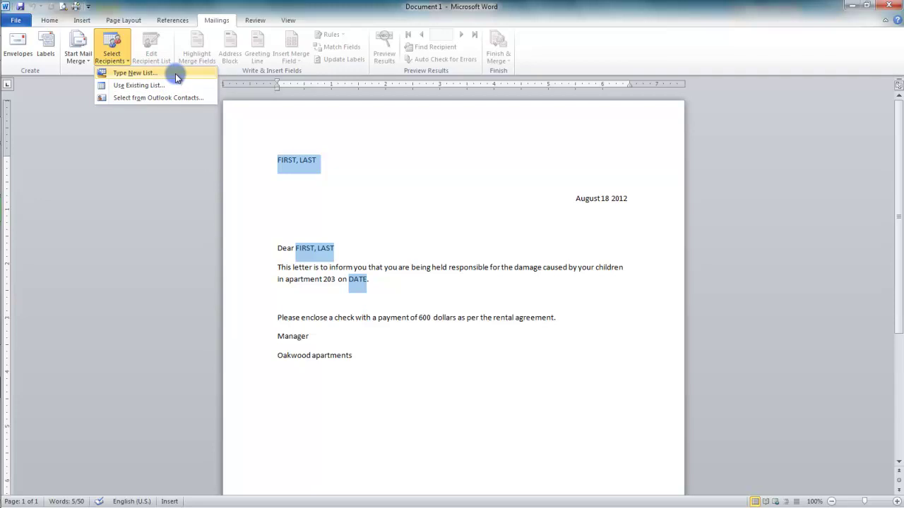
Choose Type New List to open the New Address List, and reposition the dialog over the letter.
left_click(175, 74)
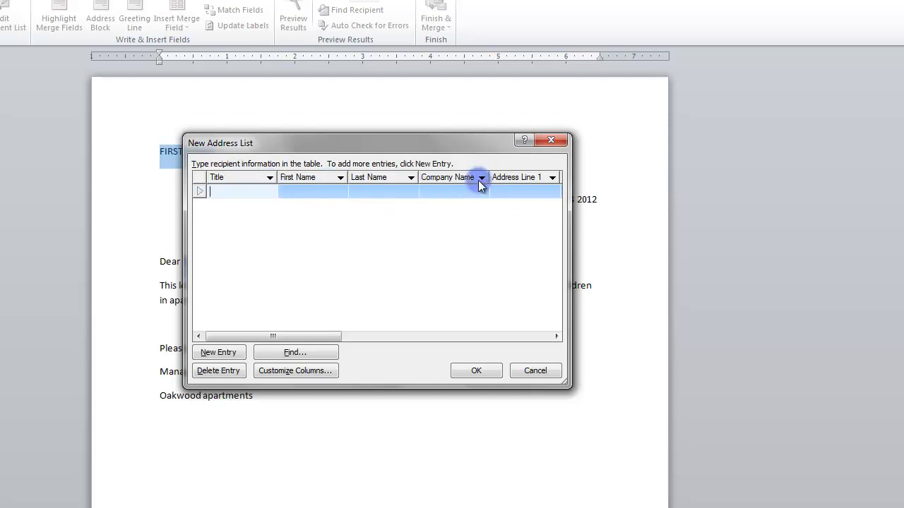
mouse_move(329, 336)
left_mouse_down()
mouse_move(537, 336)
mouse_move(313, 331)
left_mouse_up()
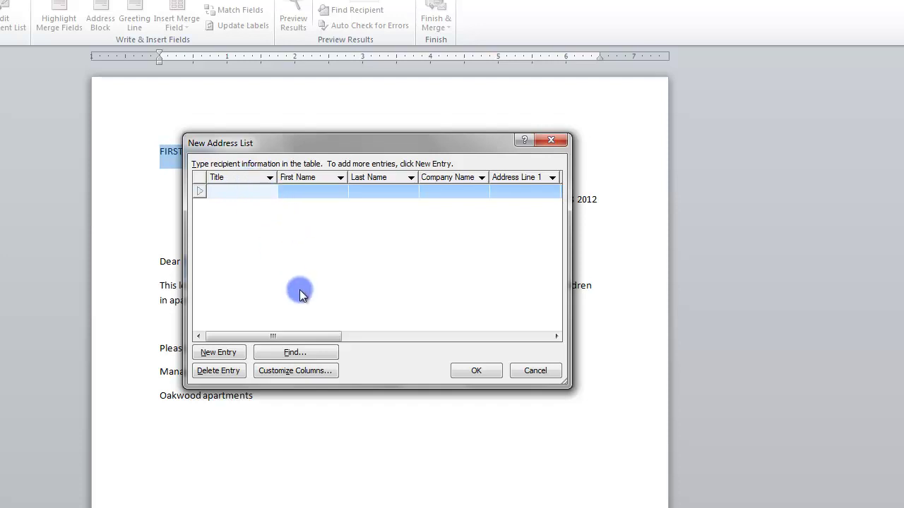
left_click_drag(313, 144, 497, 170)
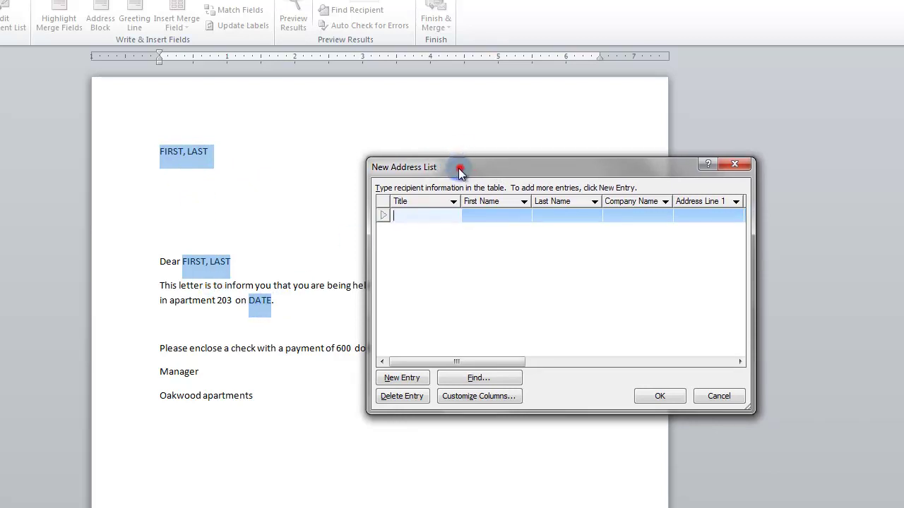
left_click_drag(460, 169, 346, 143)
In Customize Columns, delete the Title and Company Name fields, keeping Last Name.
left_click(366, 369)
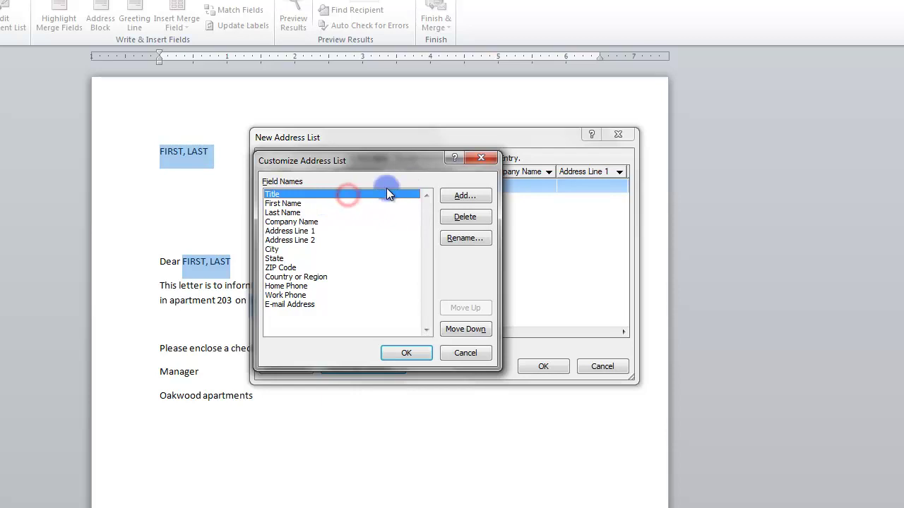
left_click(456, 216)
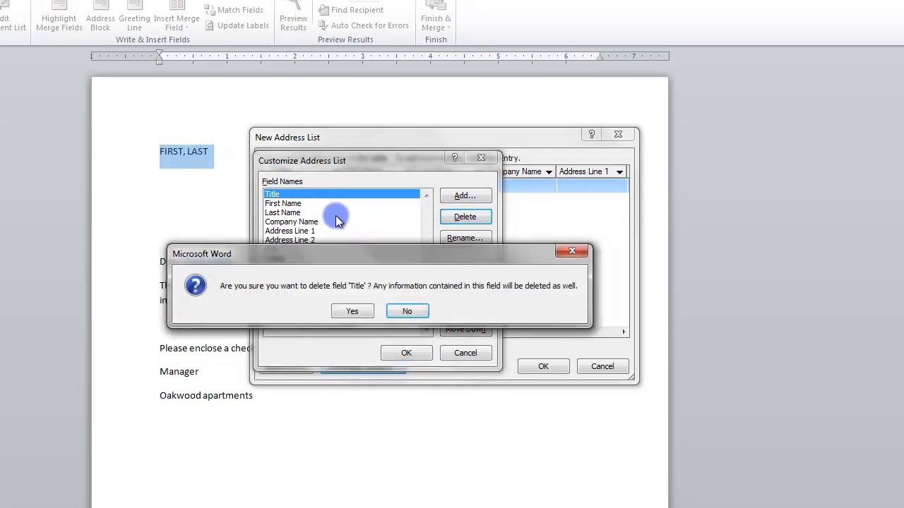
left_click(353, 312)
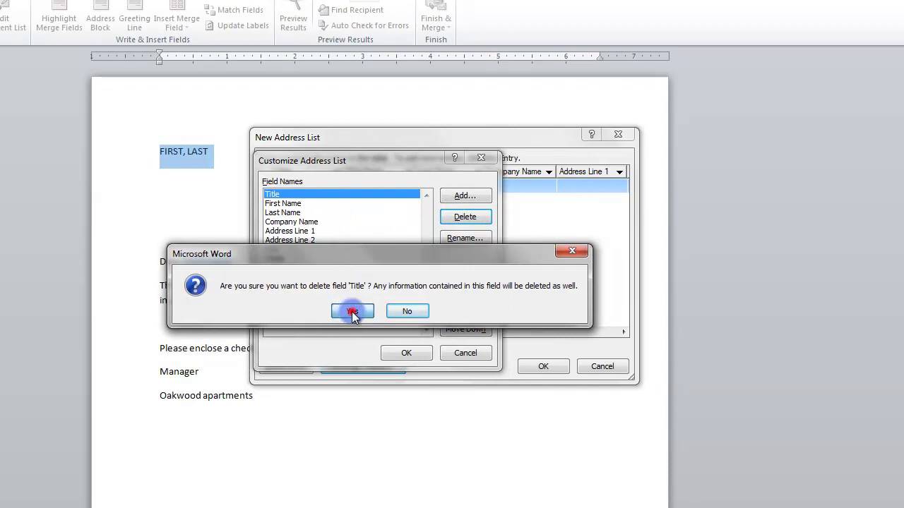
left_click(316, 214)
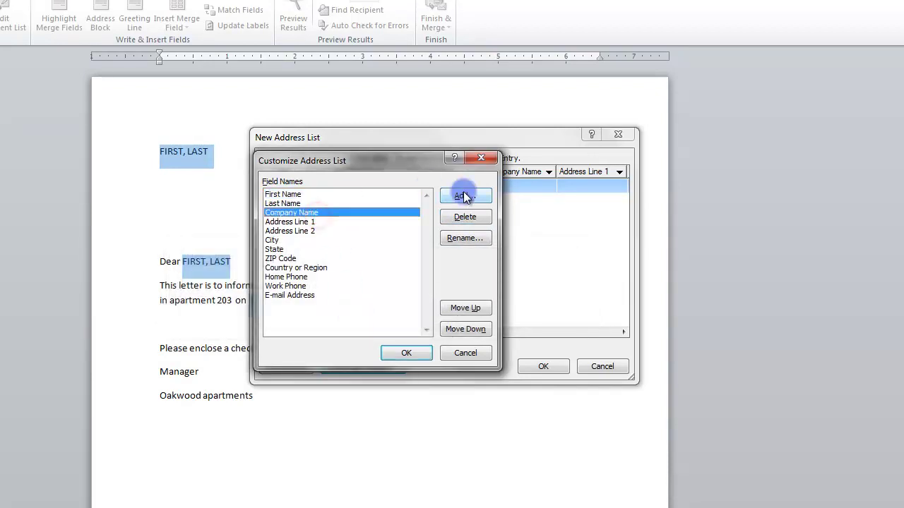
left_click(464, 216)
left_click(353, 311)
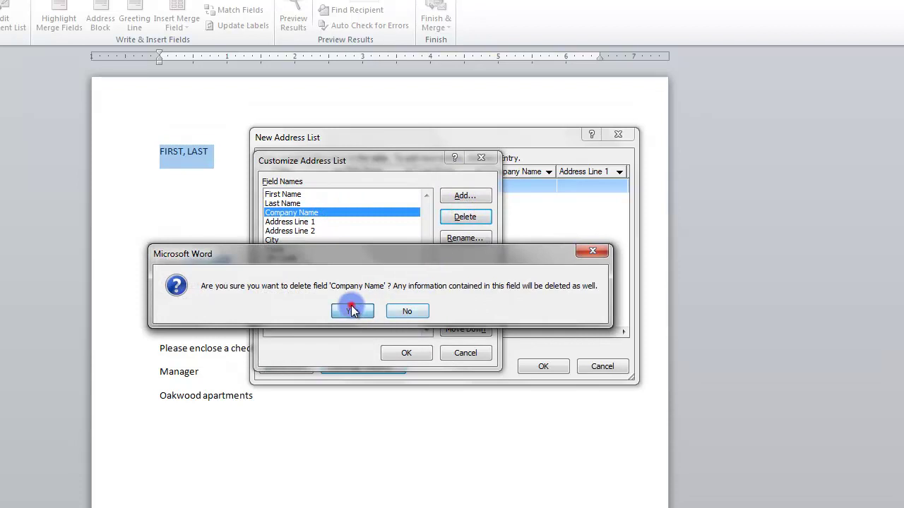
left_click(460, 215)
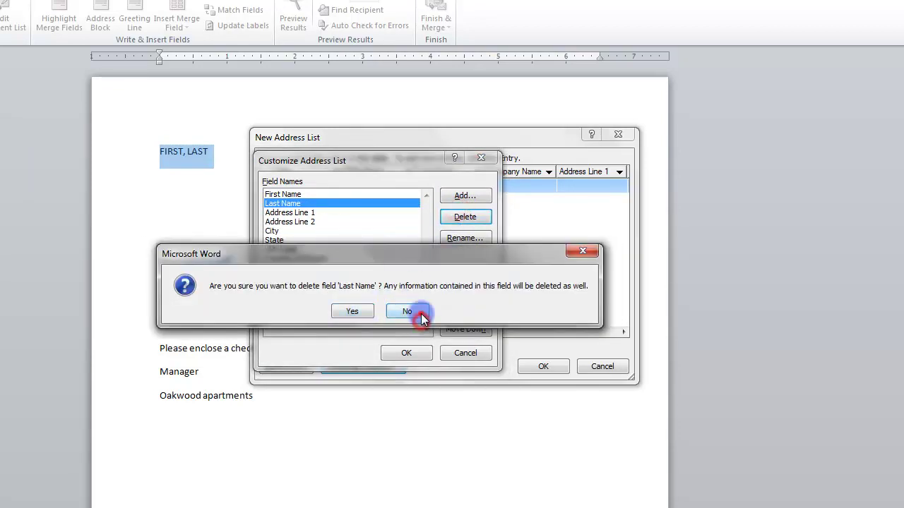
left_click(409, 311)
left_click(334, 222)
Delete the E-mail Address, Home Phone, Country or Region and ZIP Code fields.
left_click(295, 286)
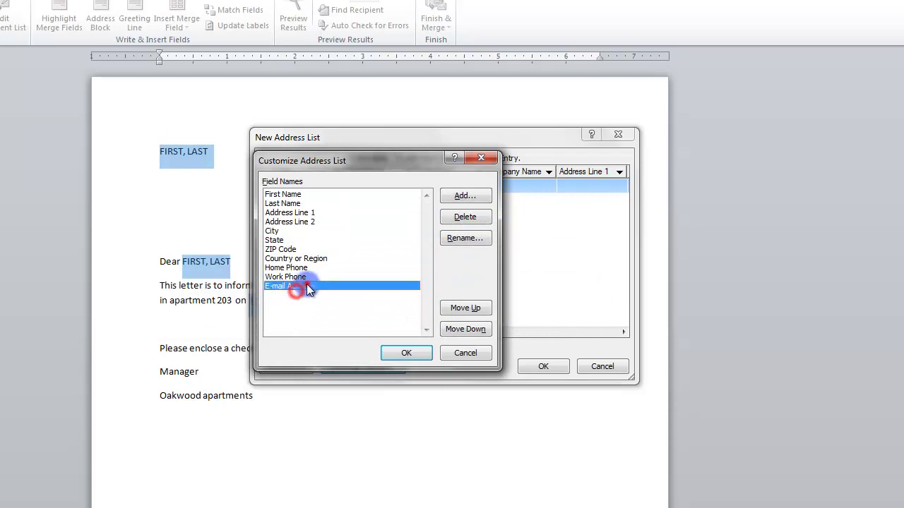
left_click(460, 217)
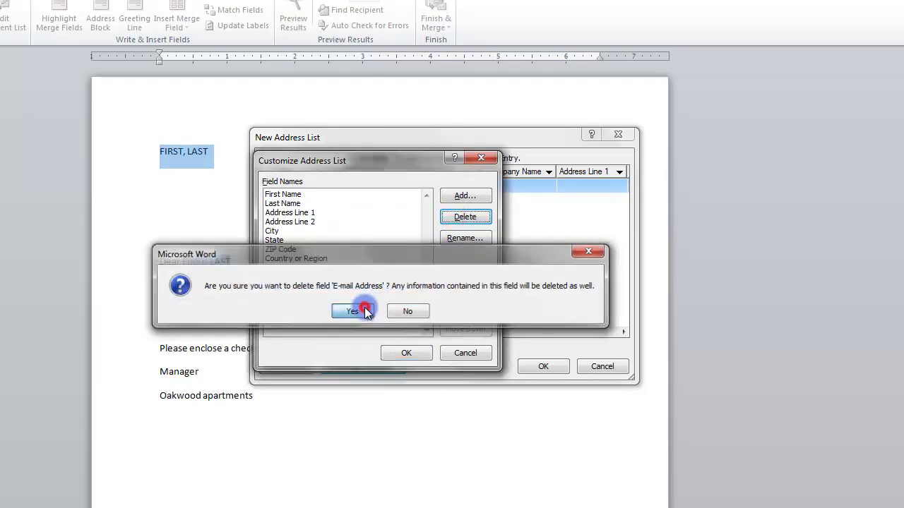
left_click(353, 311)
left_click(329, 267)
left_click(455, 217)
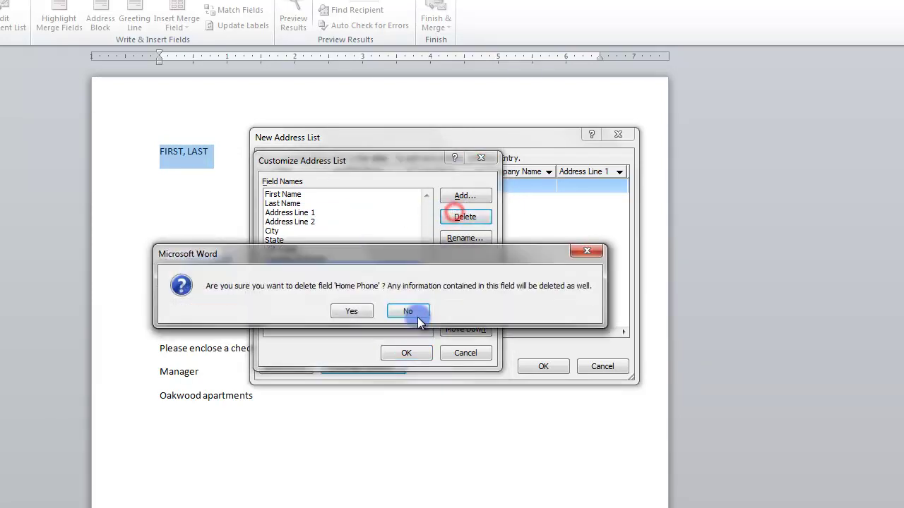
left_click(353, 312)
left_click(312, 258)
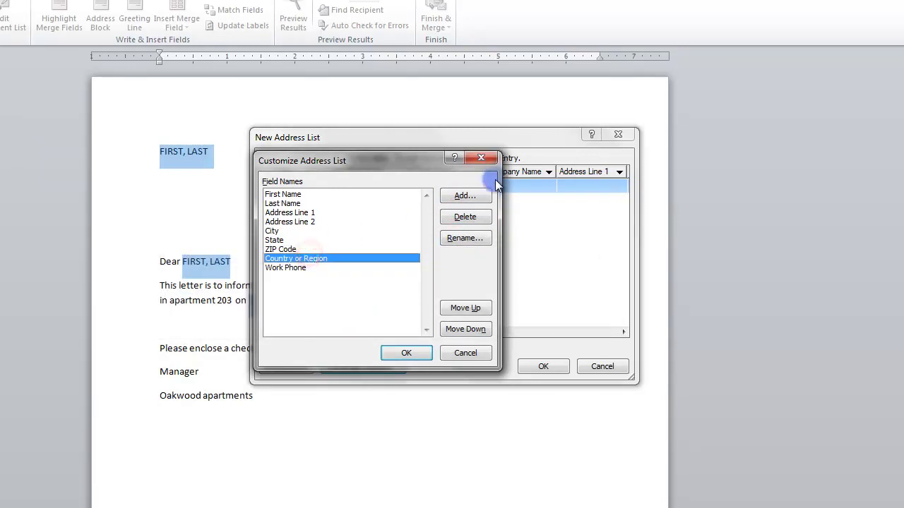
left_click(465, 216)
left_click(360, 311)
left_click(292, 249)
left_click(459, 218)
left_click(356, 311)
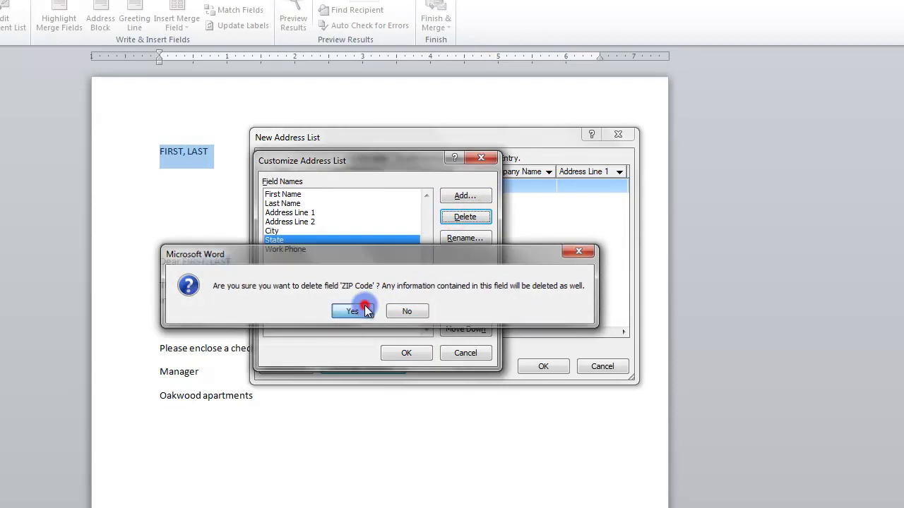
Delete the Work Phone, State, City, Address Line 2 and Address Line 1 fields.
left_click(304, 249)
left_click(466, 217)
left_click(357, 311)
left_click(466, 217)
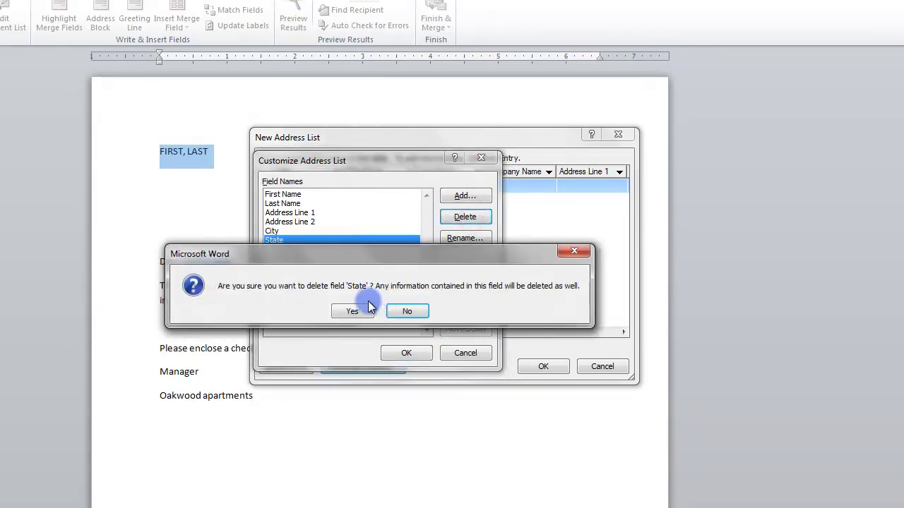
left_click(353, 311)
left_click(485, 224)
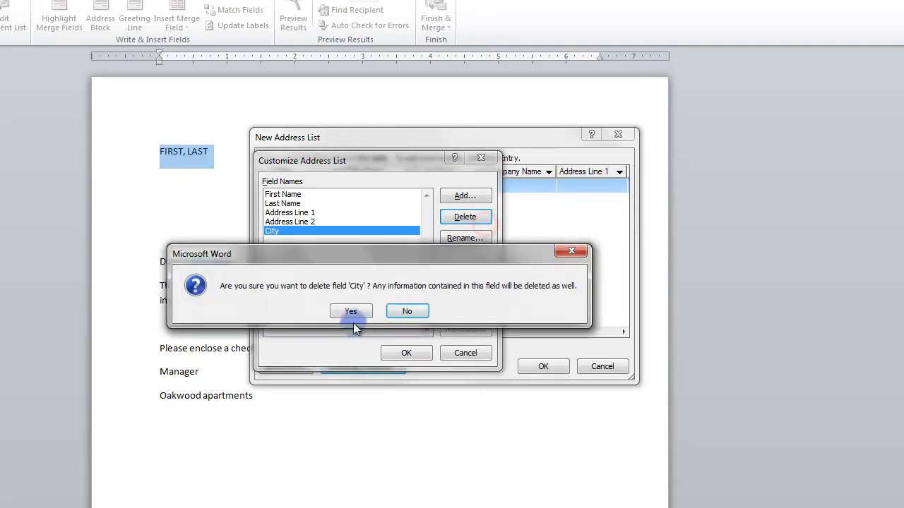
left_click(353, 311)
left_click(442, 220)
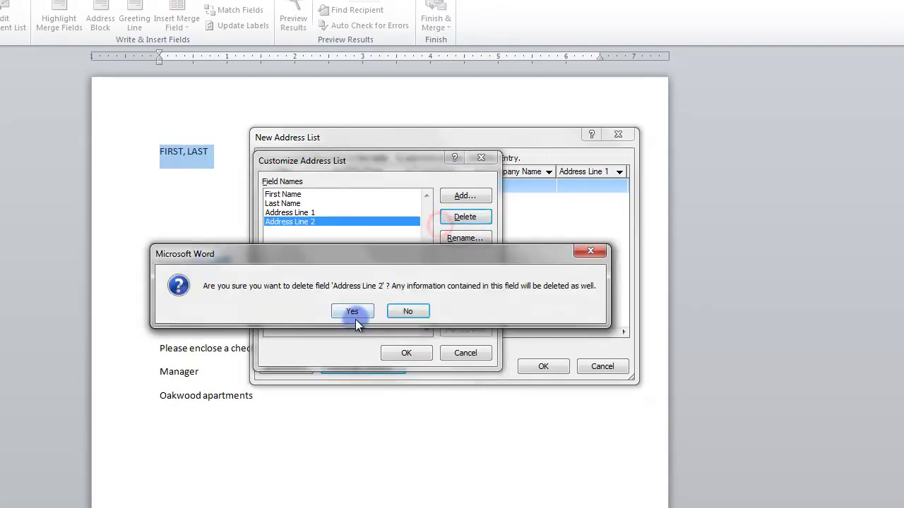
left_click(354, 311)
left_click(466, 219)
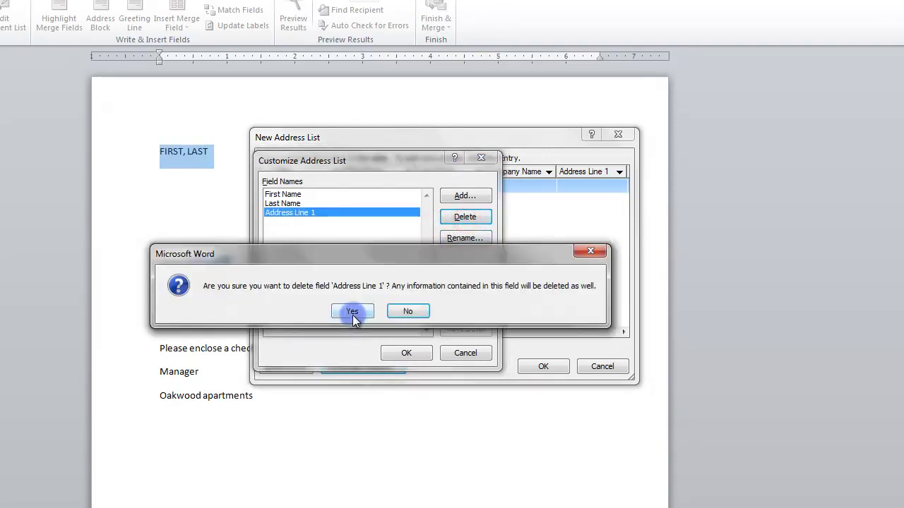
left_click(353, 312)
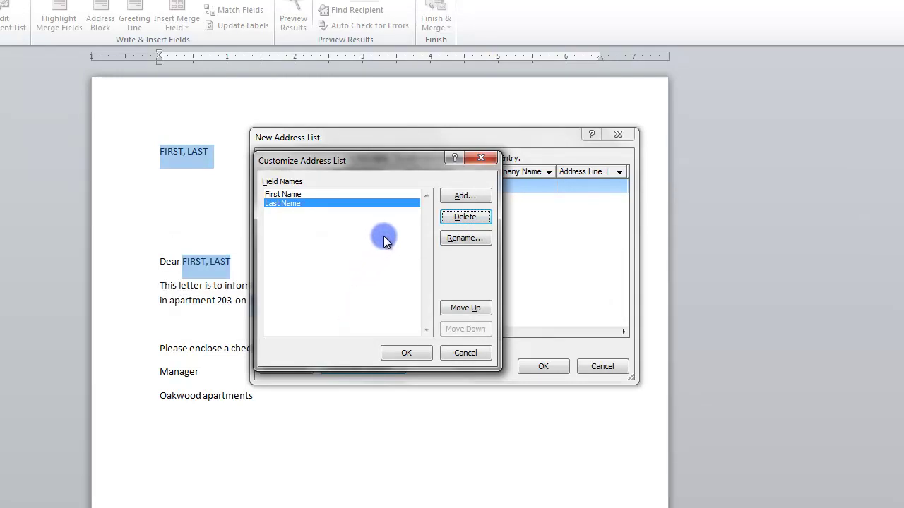
Add a field named 'Date' below Last Name and apply the customised list.
left_click(467, 196)
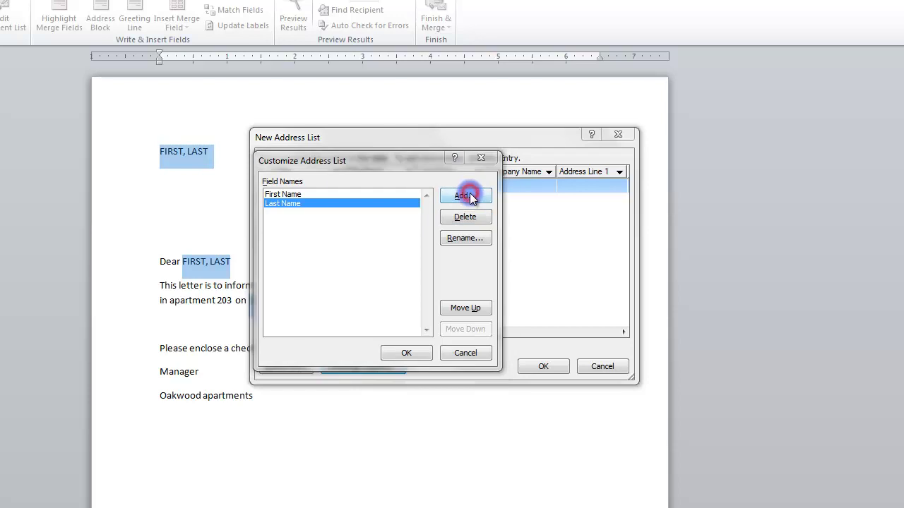
left_click(388, 262)
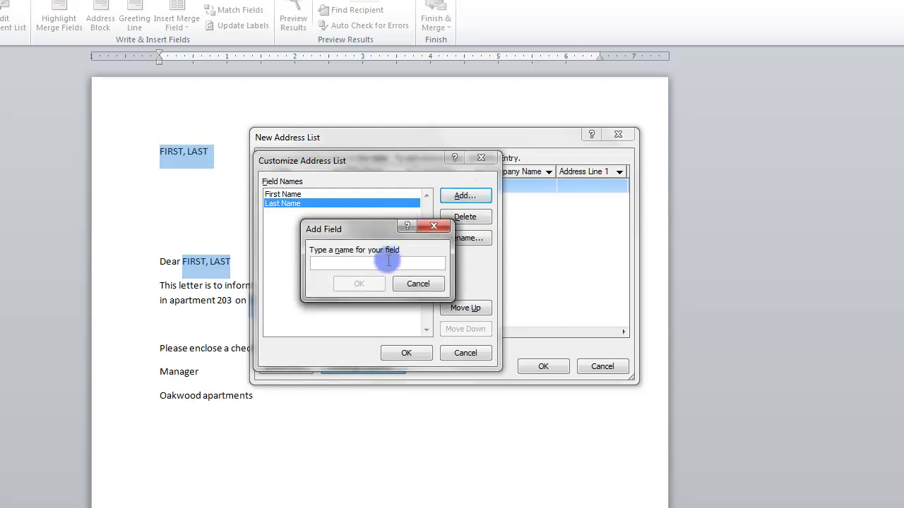
type("Date")
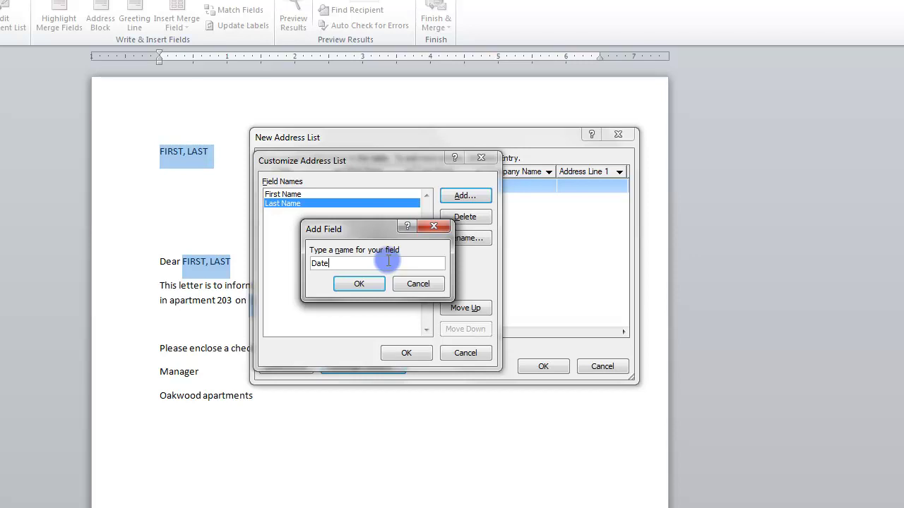
left_click(359, 285)
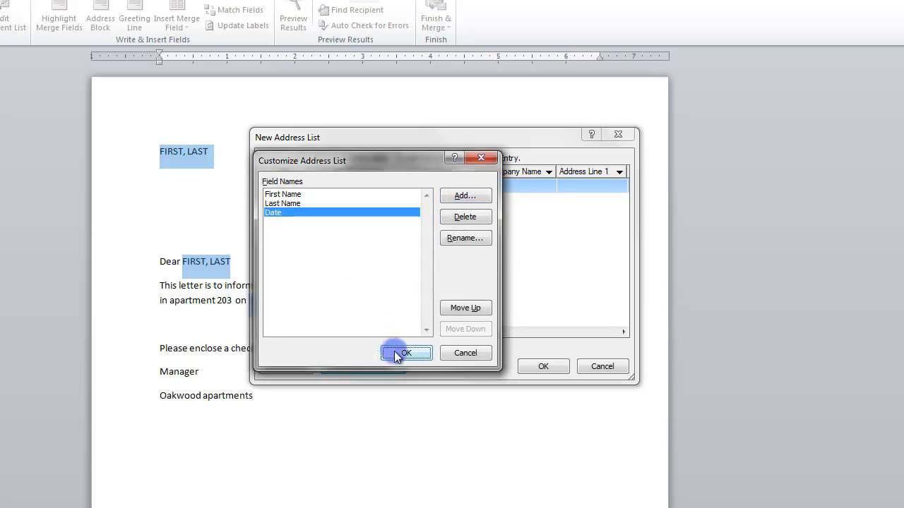
left_click(469, 311)
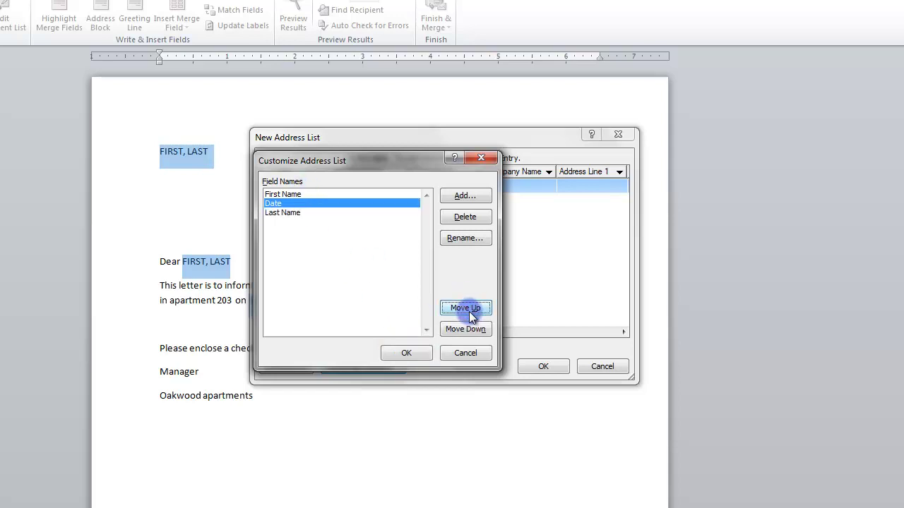
left_click(468, 328)
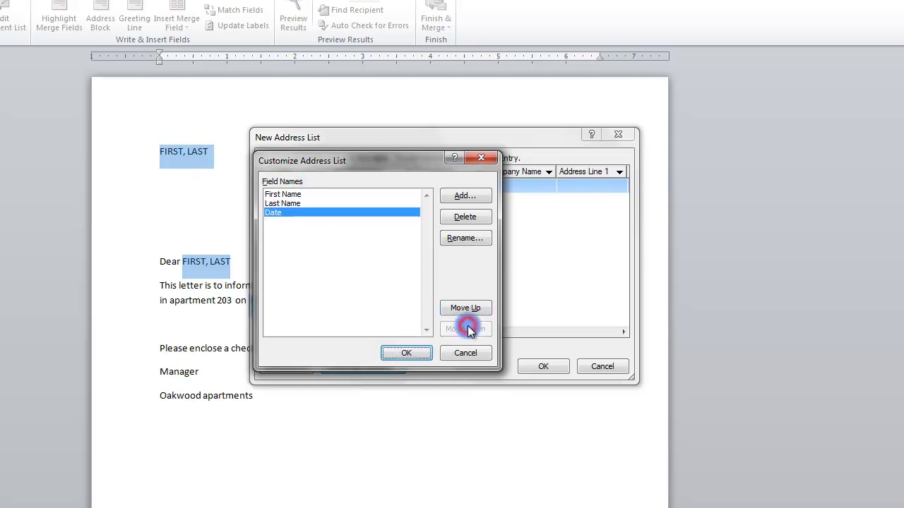
left_click(401, 353)
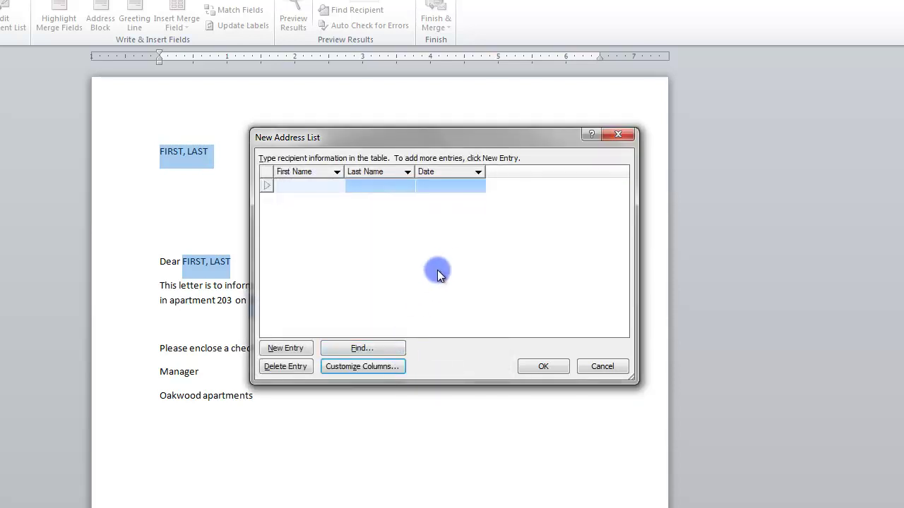